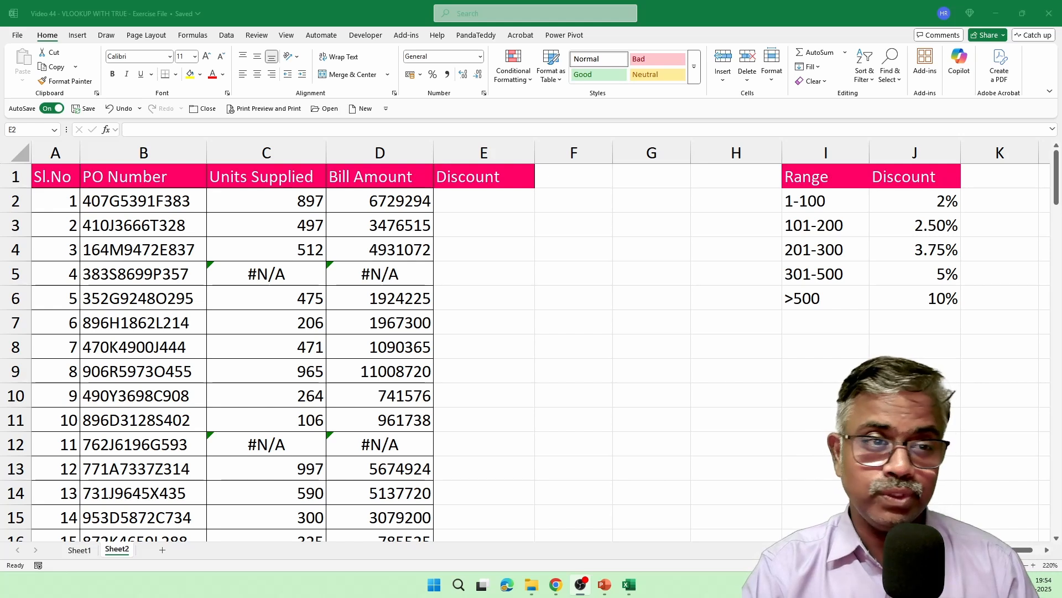
# - Examine the VLOOKUP formula in C2 and the discount slabs listed in I1:J6 on Sheet2
pyautogui.click(295, 202)
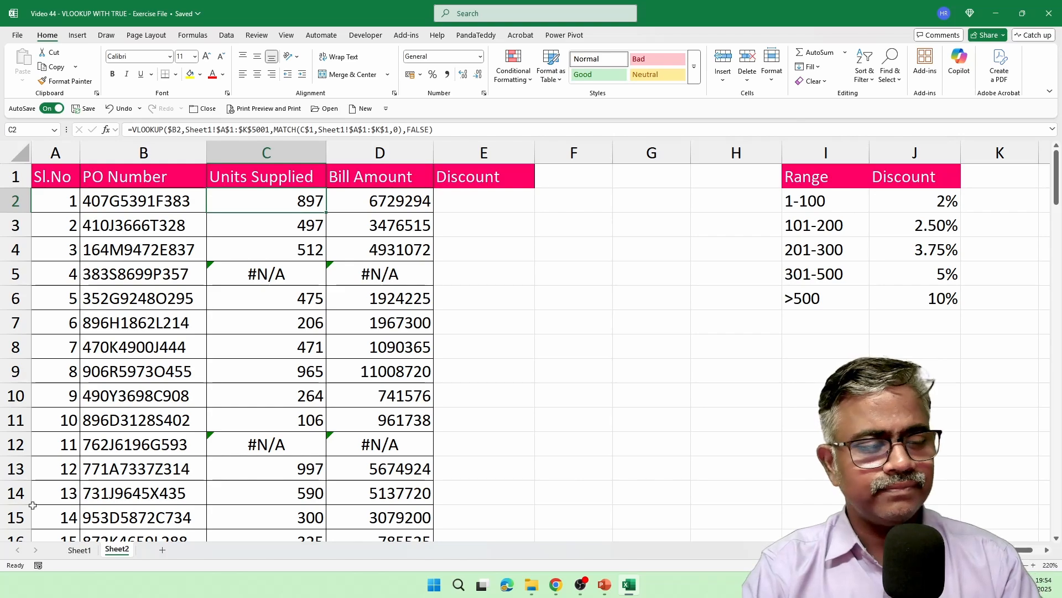
pyautogui.click(79, 551)
pyautogui.click(112, 550)
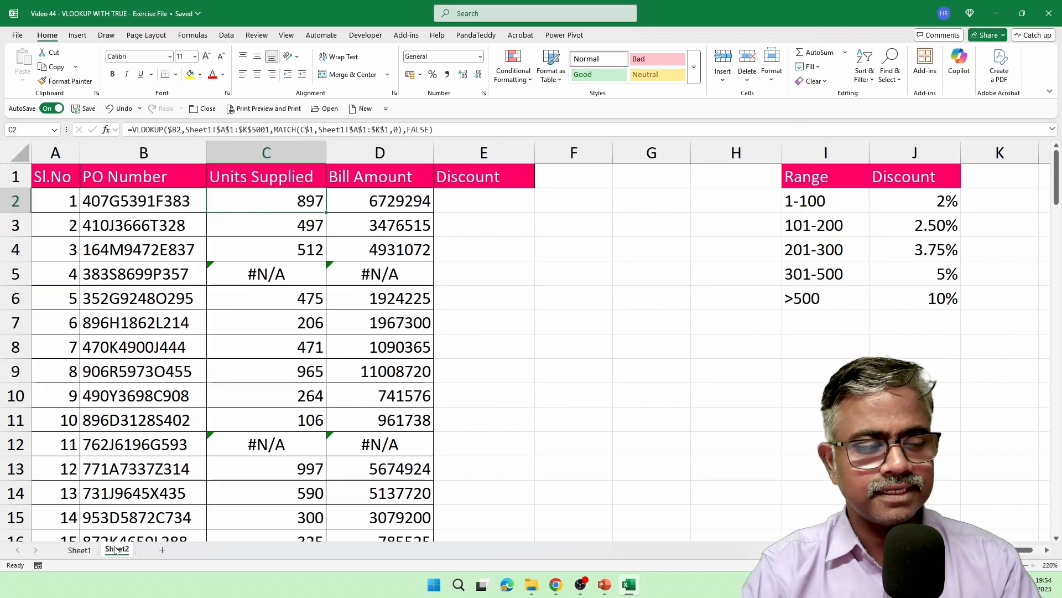
pyautogui.scroll(8, 315, 184)
pyautogui.doubleClick(314, 184)
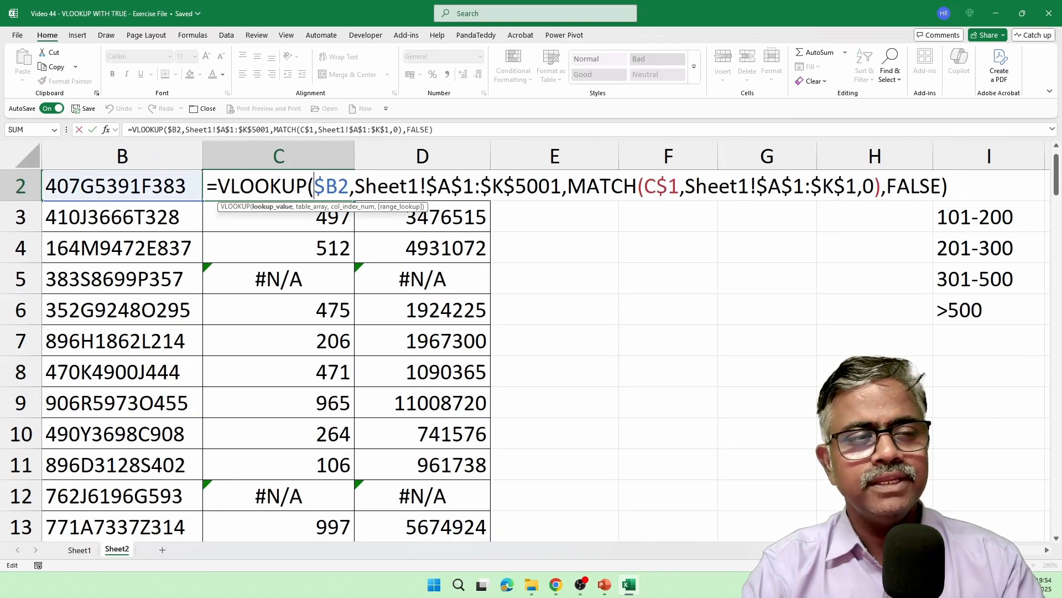
pyautogui.press('Escape')
pyautogui.scroll(1, 406, 329)
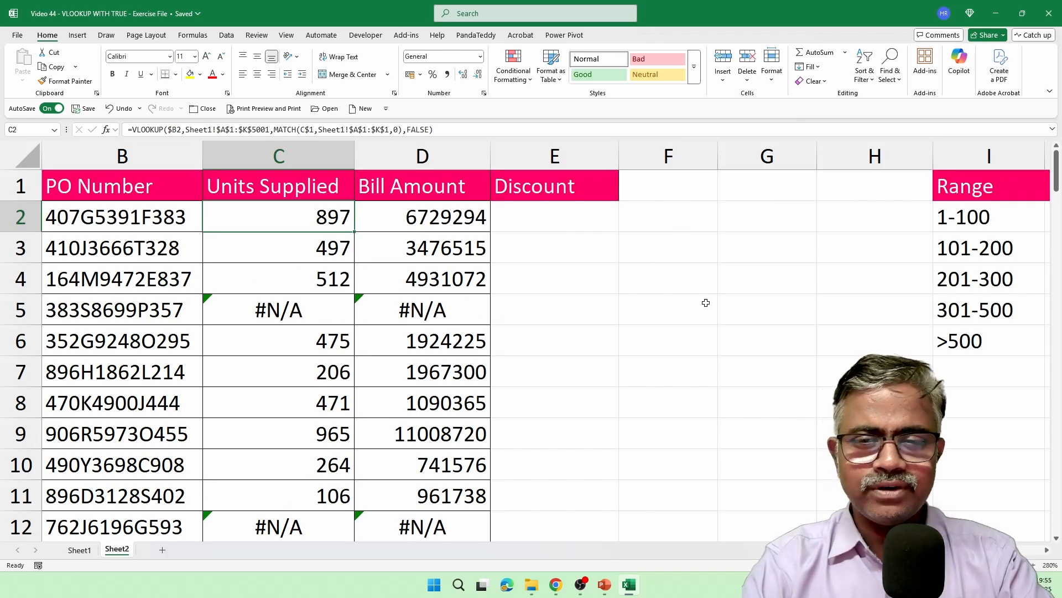
pyautogui.click(562, 225)
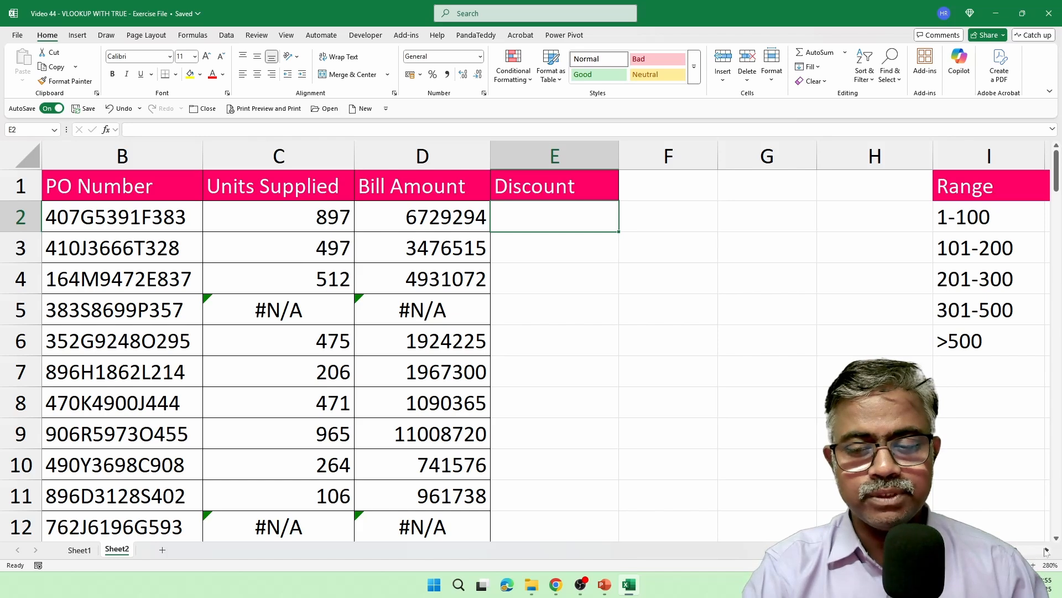
pyautogui.click(1046, 551)
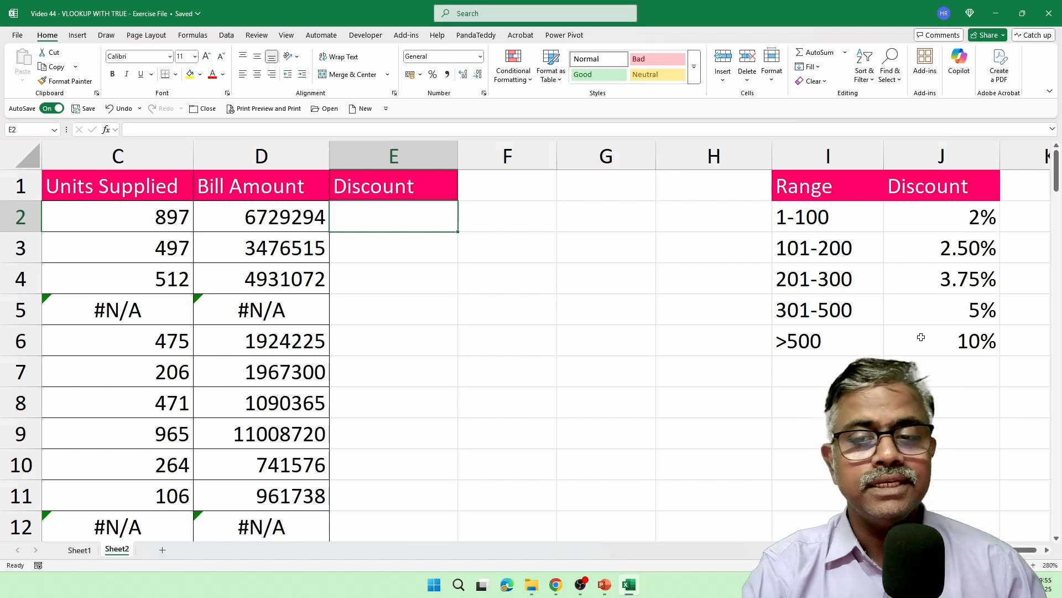
pyautogui.click(157, 220)
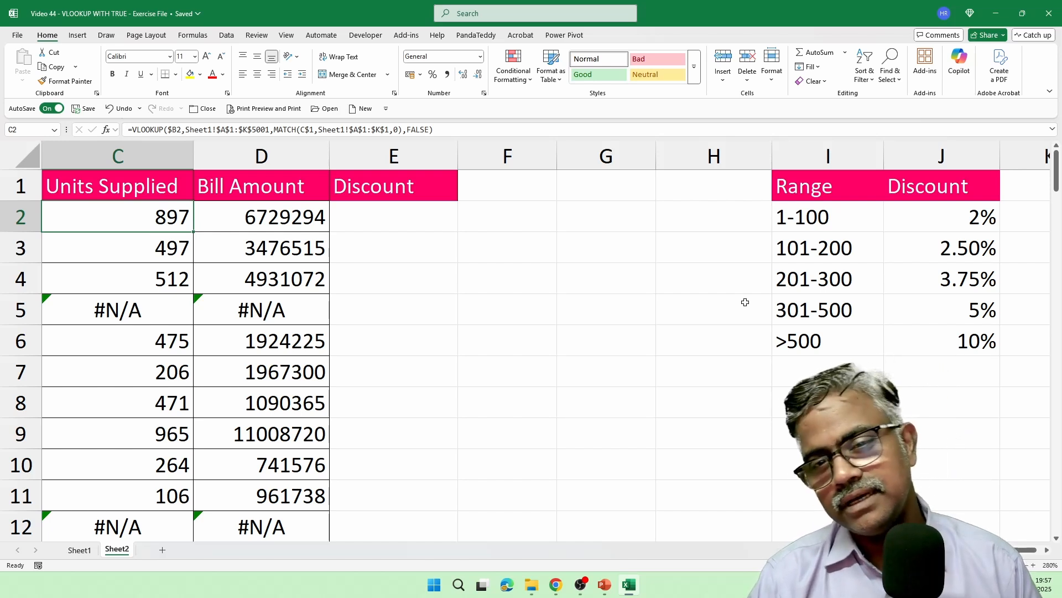
pyautogui.moveTo(825, 209); pyautogui.dragTo(818, 282)
pyautogui.moveTo(839, 185); pyautogui.dragTo(960, 343)
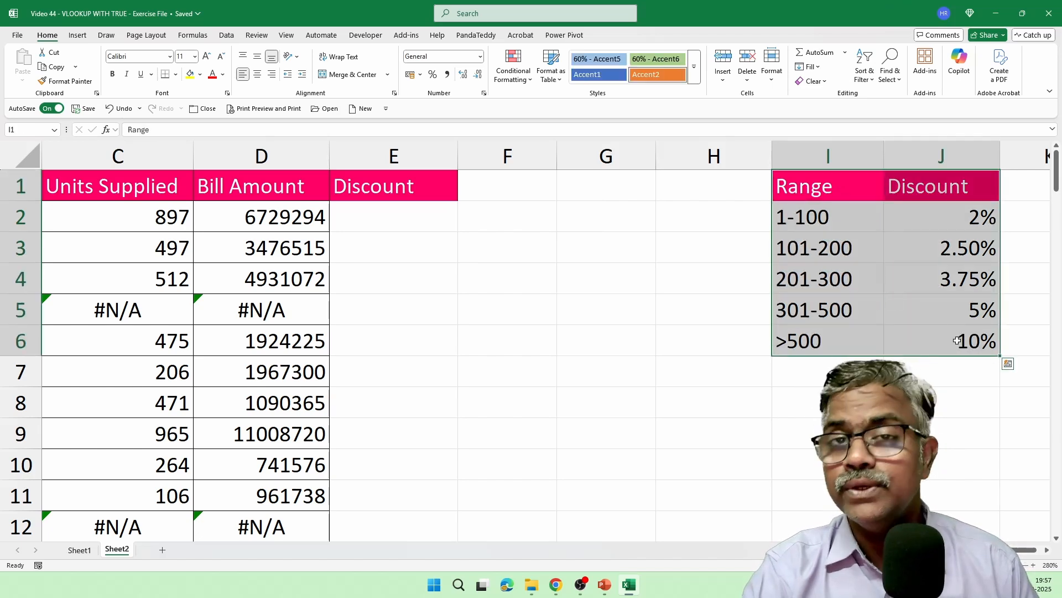
# - Add the header "starting value of each range" in H1 and fit column H to its width
pyautogui.click(733, 190)
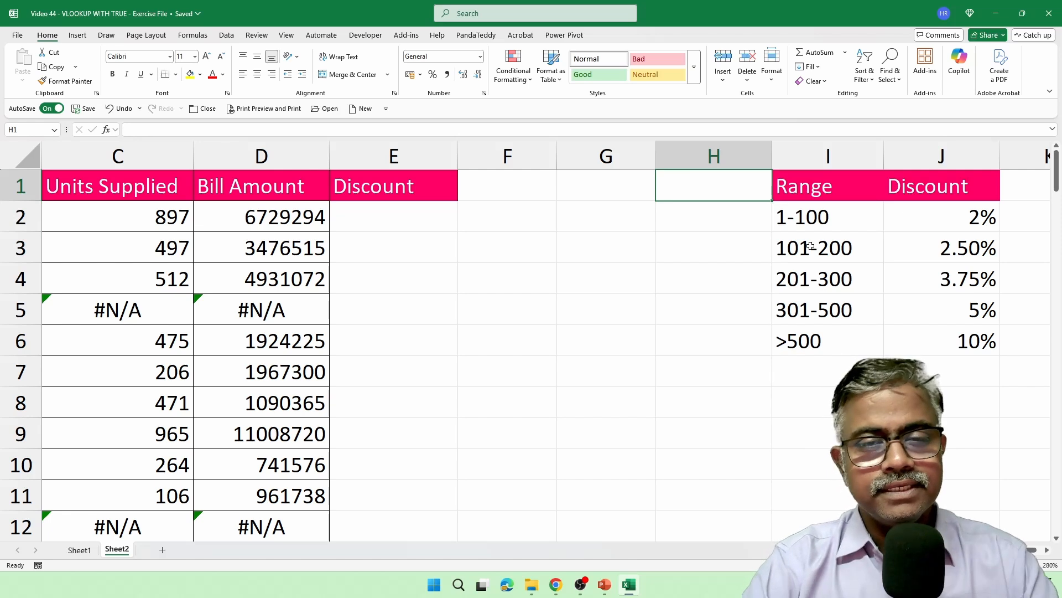
pyautogui.write('st')
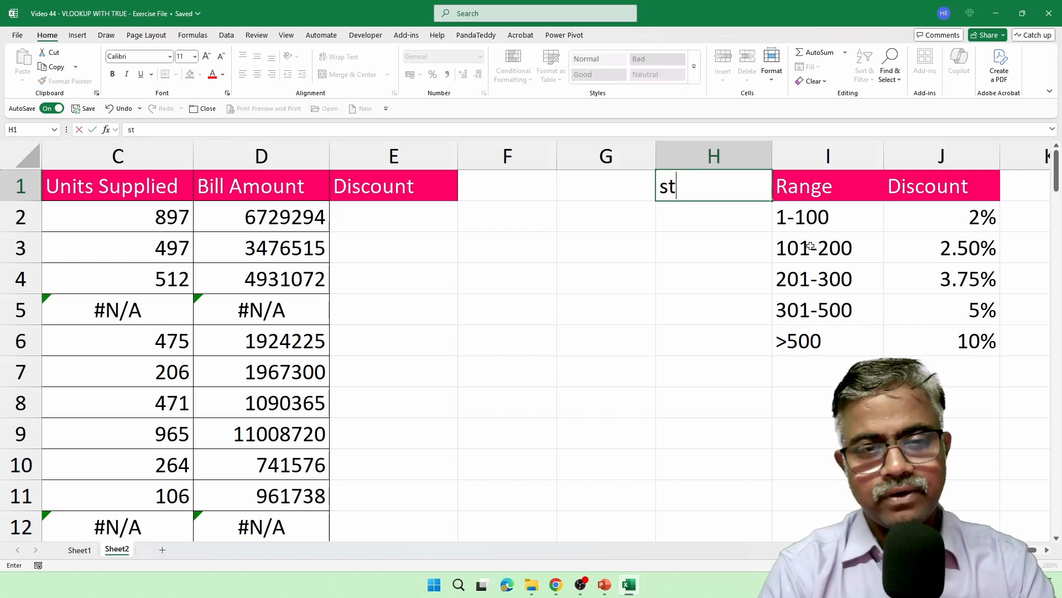
pyautogui.write('arting value of')
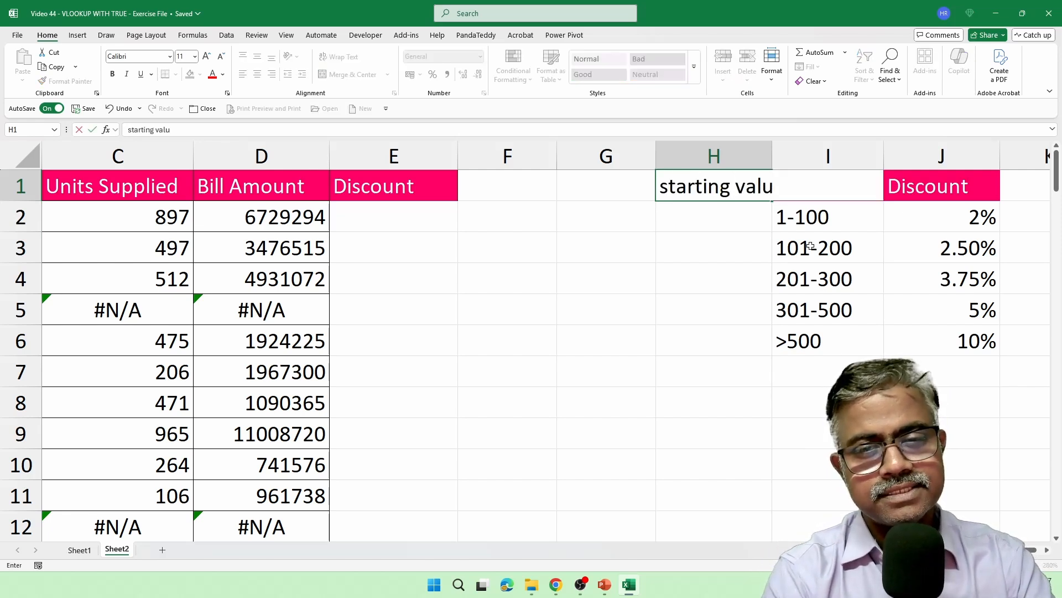
pyautogui.press('BackSpace')
pyautogui.write('of each range')
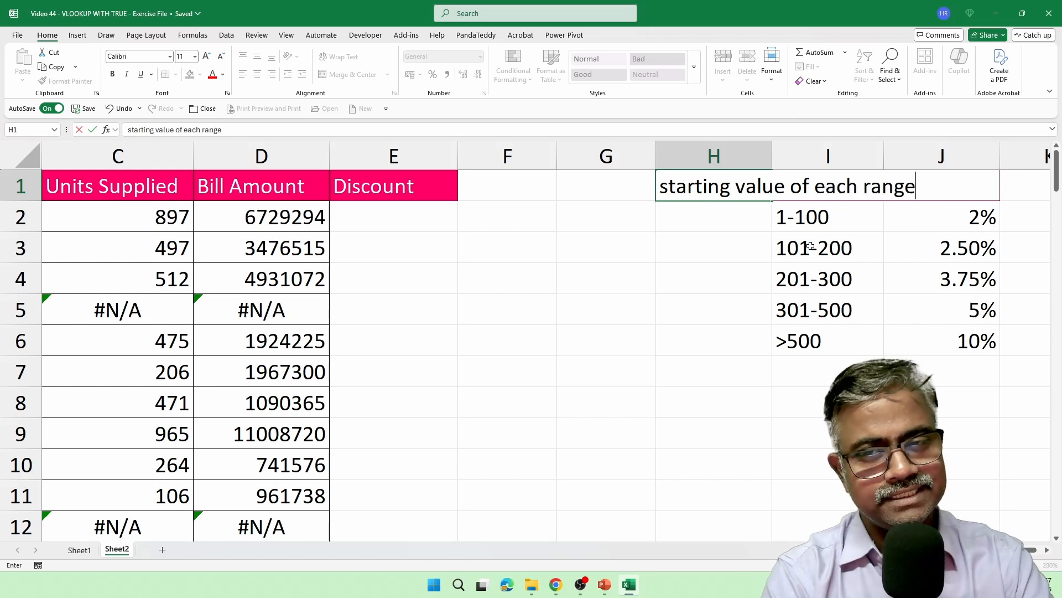
pyautogui.press('Return')
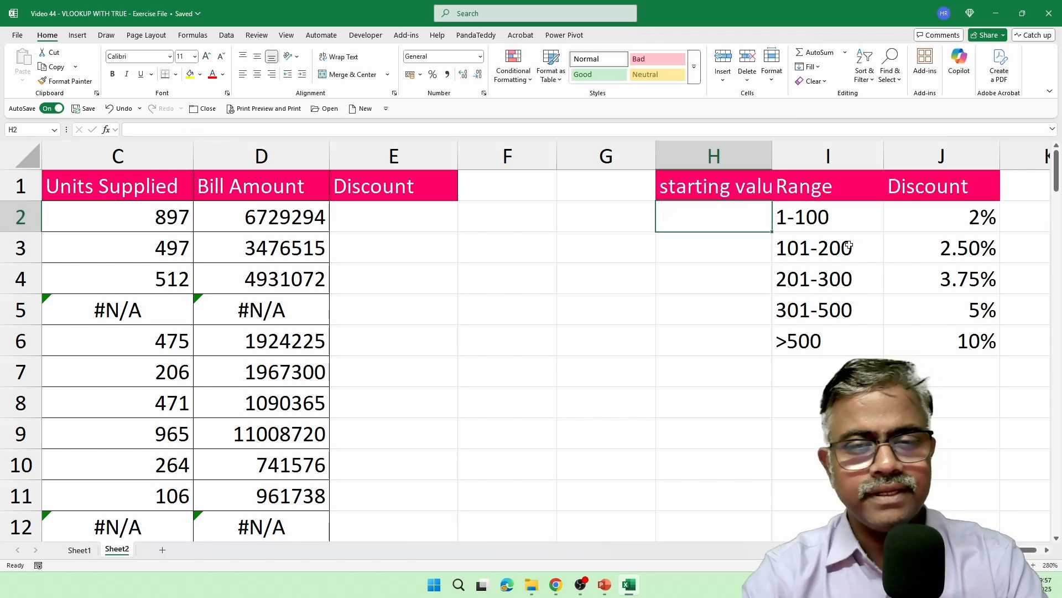
pyautogui.doubleClick(773, 151)
pyautogui.scroll(-3, 794, 209)
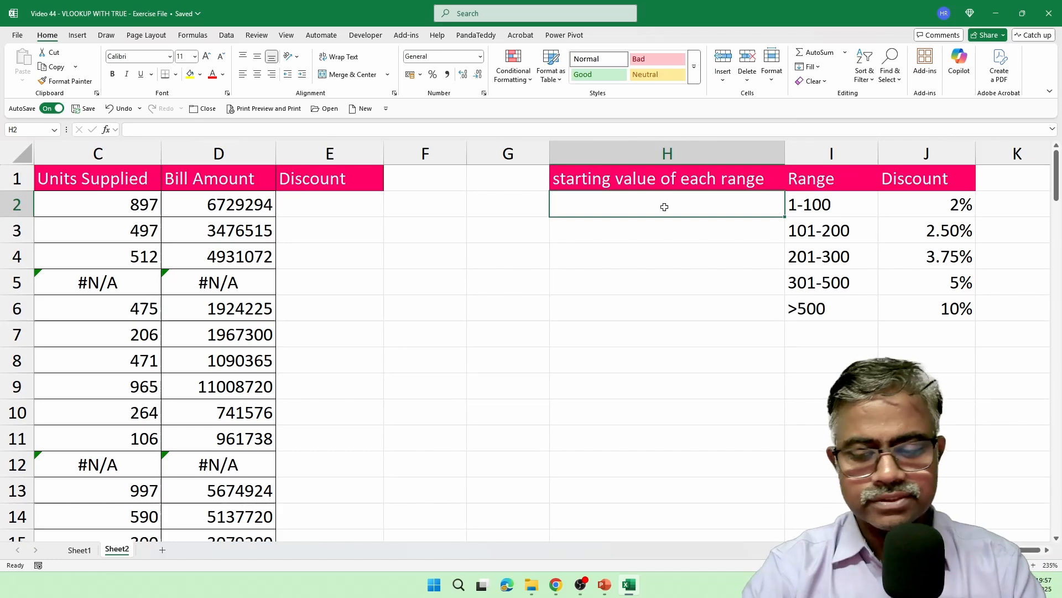
# - Enter the range starting values 1, 101, 201, 301 and 501 in H2 through H6
pyautogui.write('1')
pyautogui.press('Return')
pyautogui.write('101')
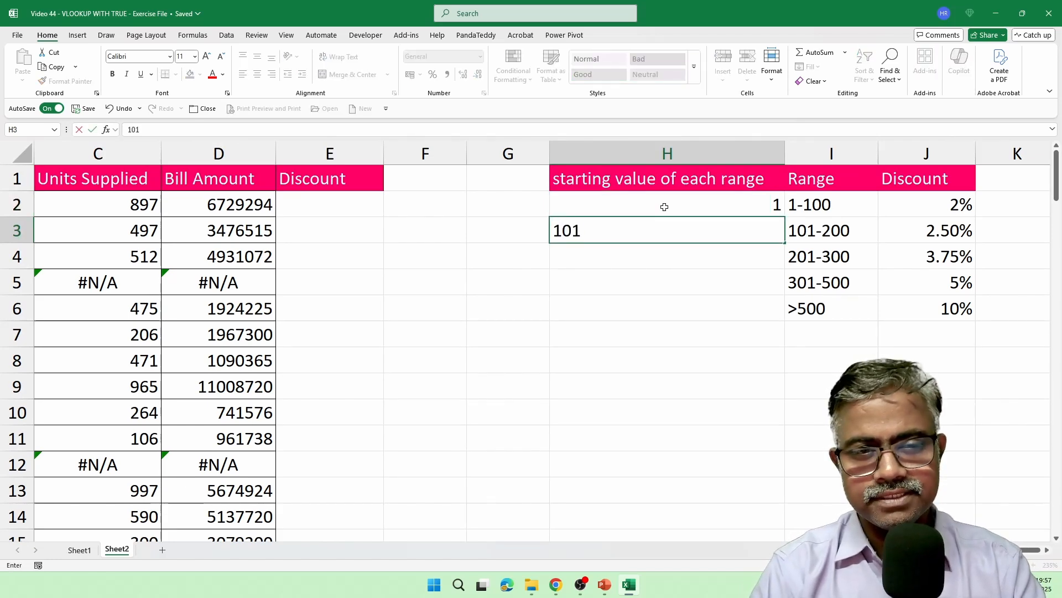
pyautogui.press('Return')
pyautogui.write('201')
pyautogui.press('Return')
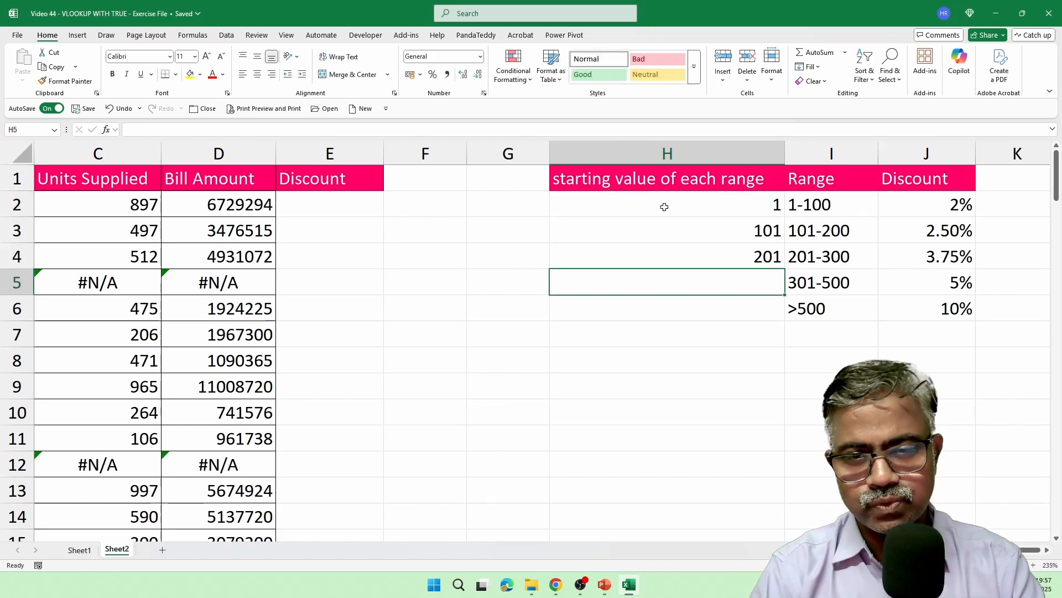
pyautogui.write('301')
pyautogui.press('Return')
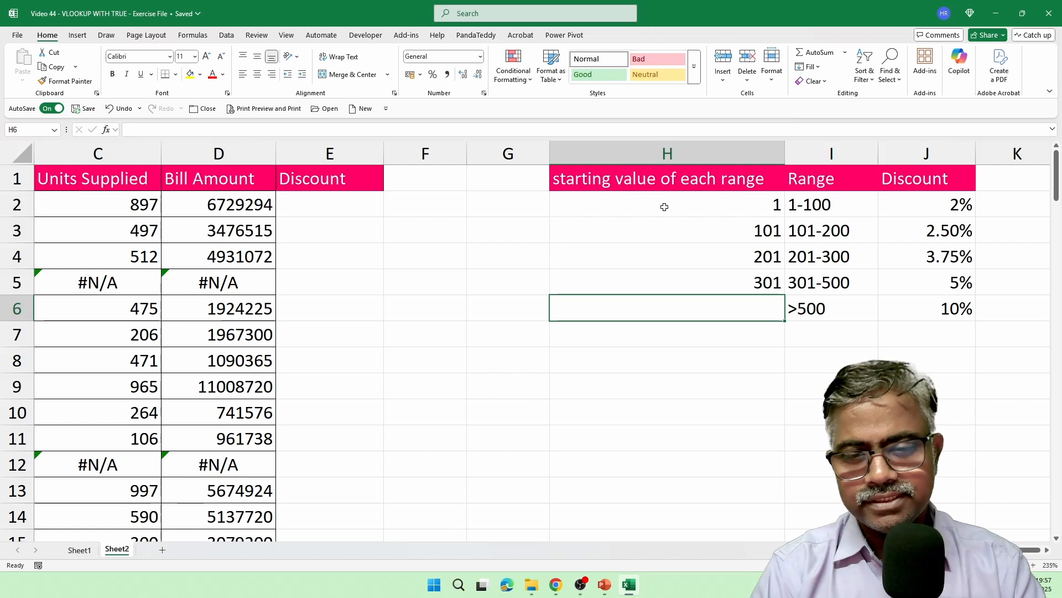
pyautogui.write('501')
pyautogui.press('Return')
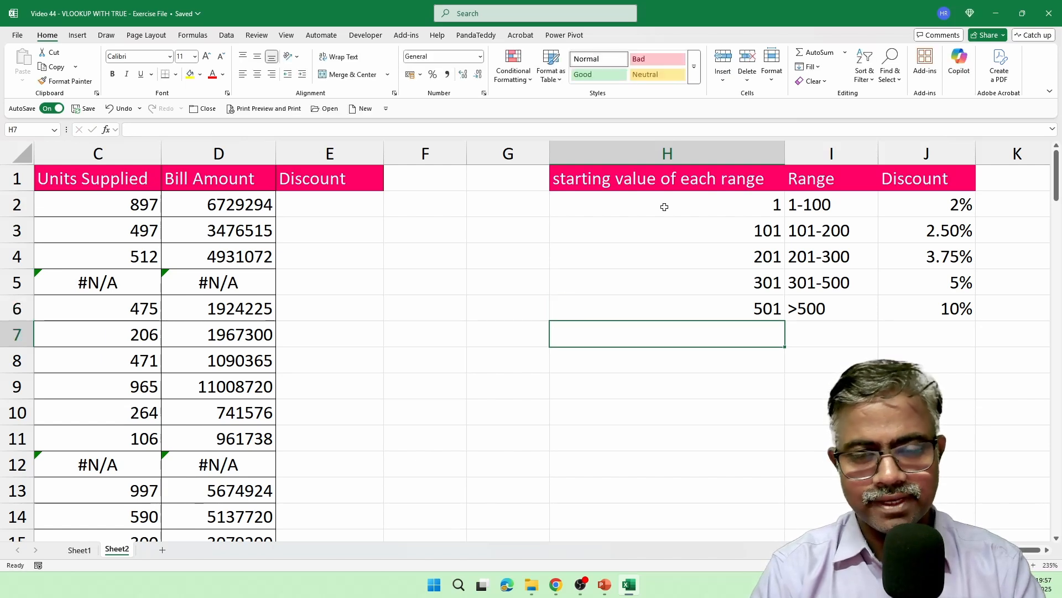
pyautogui.moveTo(733, 176); pyautogui.dragTo(743, 303)
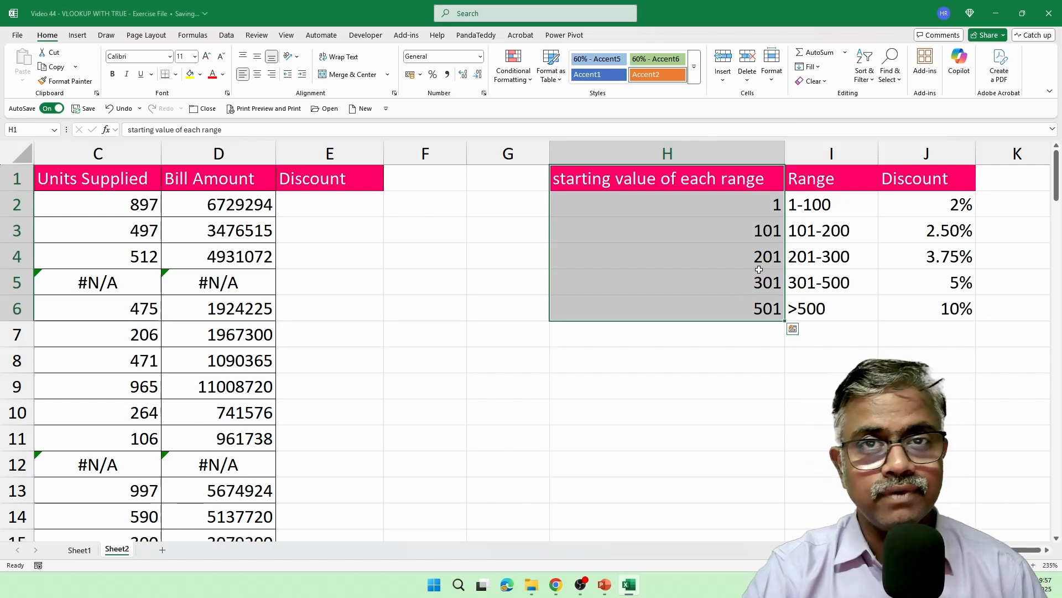
pyautogui.click(838, 155)
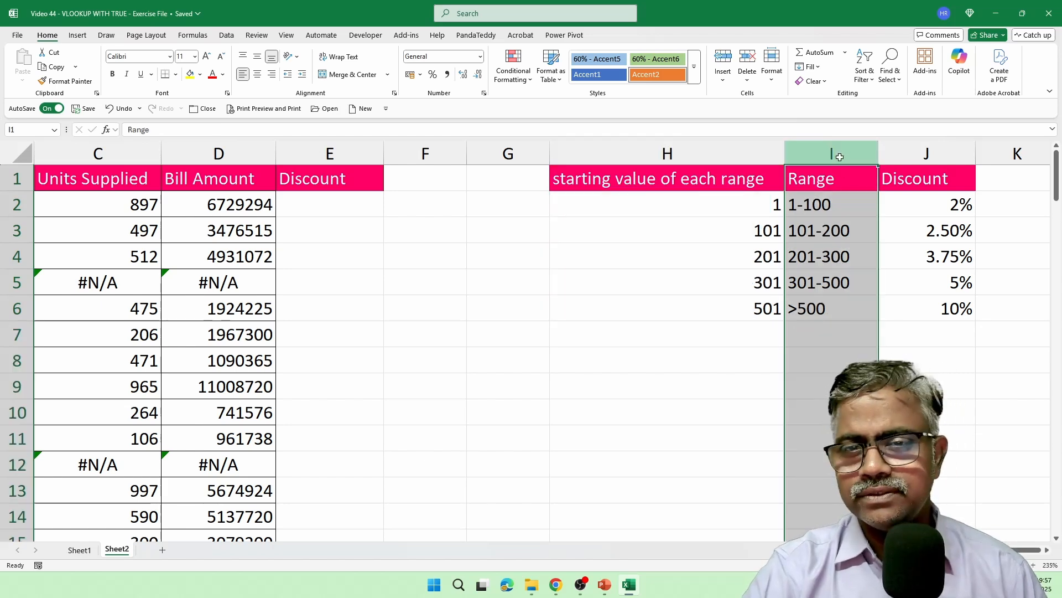
pyautogui.click(898, 151)
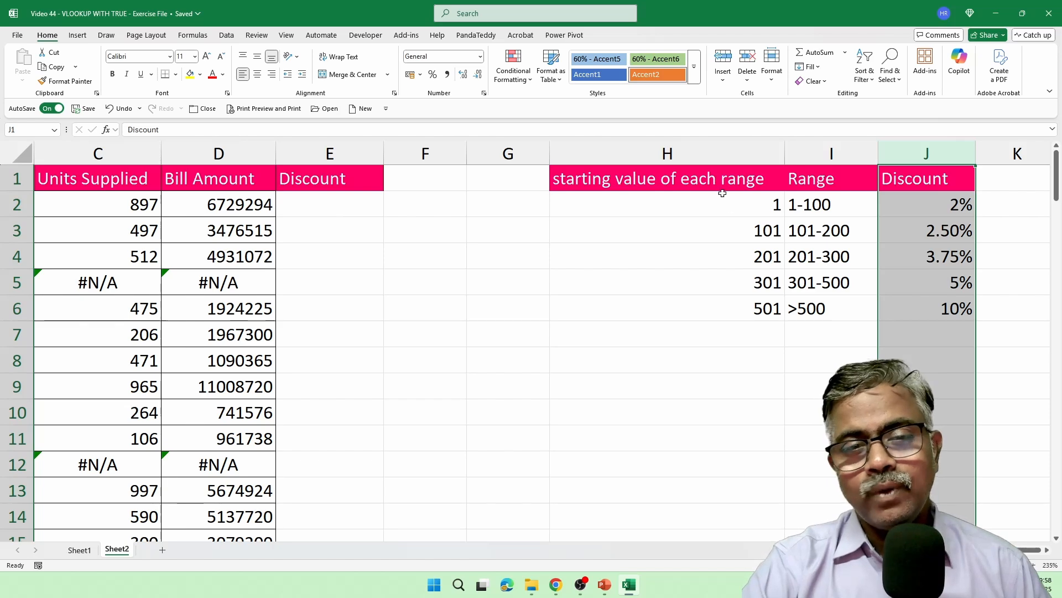
pyautogui.moveTo(723, 189); pyautogui.dragTo(920, 319)
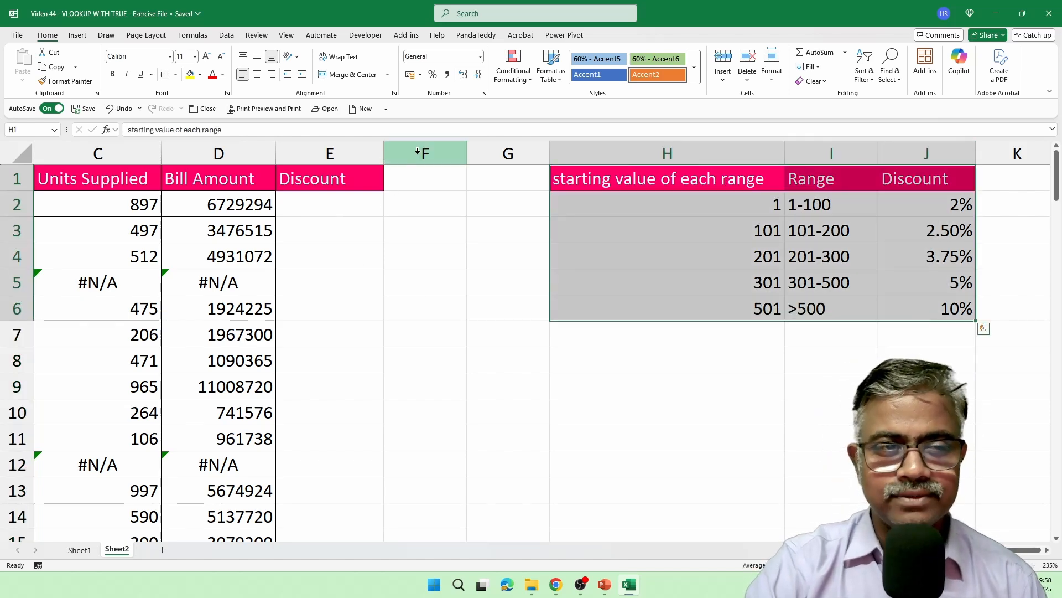
# - Widen the Discount column E and narrow the empty columns F and G
pyautogui.moveTo(386, 158); pyautogui.dragTo(557, 171)
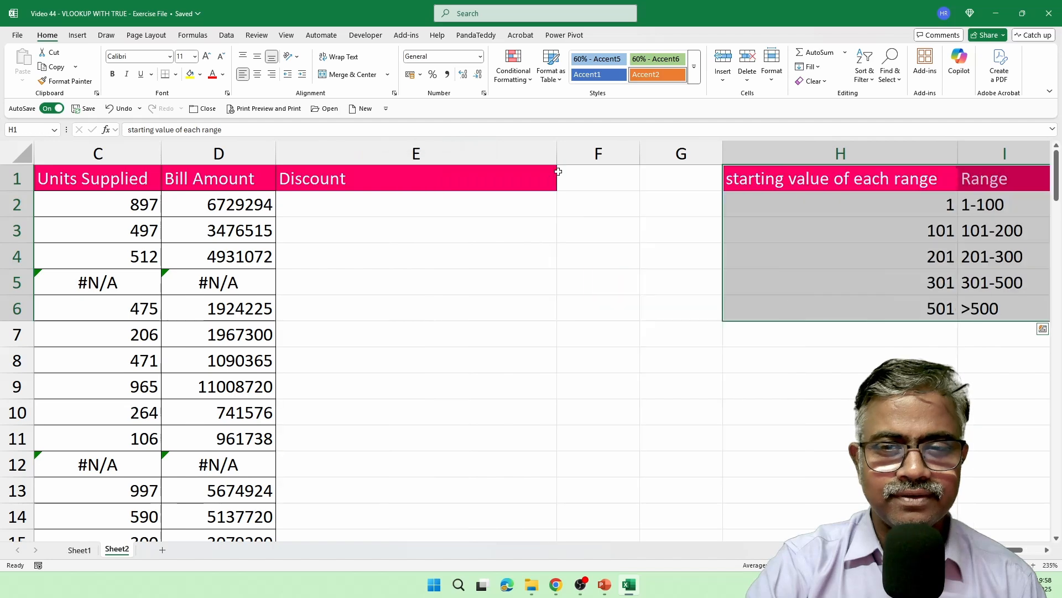
pyautogui.moveTo(723, 154); pyautogui.dragTo(576, 154)
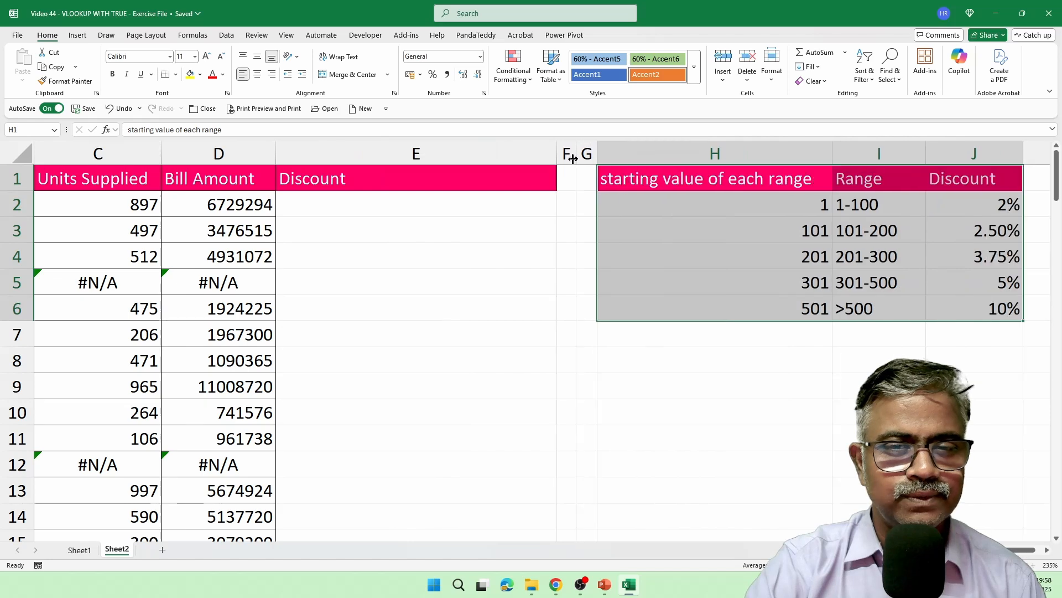
# - Enter the approximate-match formula =VLOOKUP(C2,$H$1:$J$6,3,TRUE) in E2 to find the discount for the units supplied
pyautogui.click(387, 212)
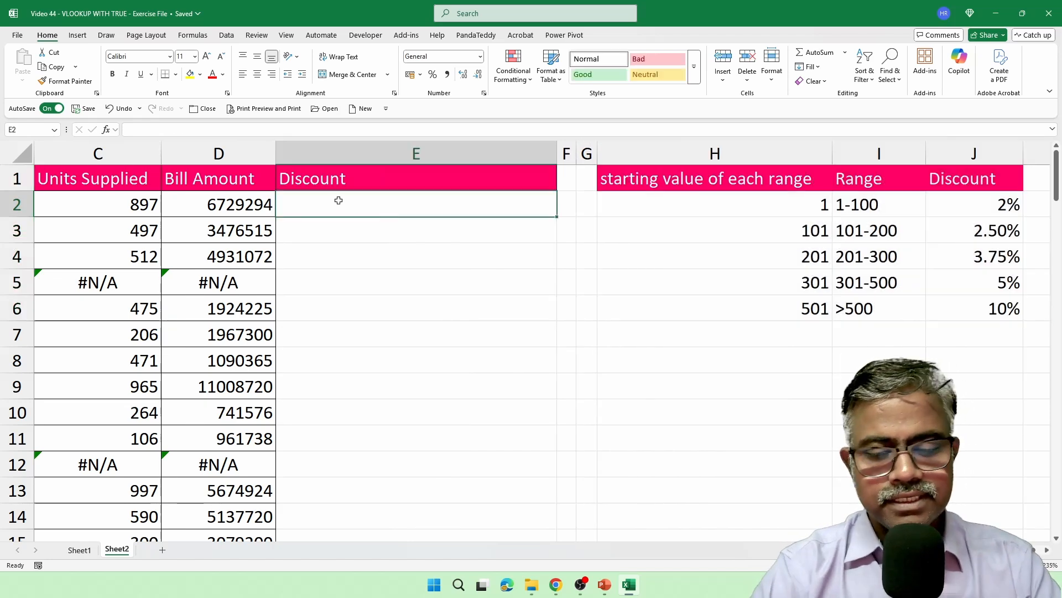
pyautogui.write('=vl')
pyautogui.press('Tab')
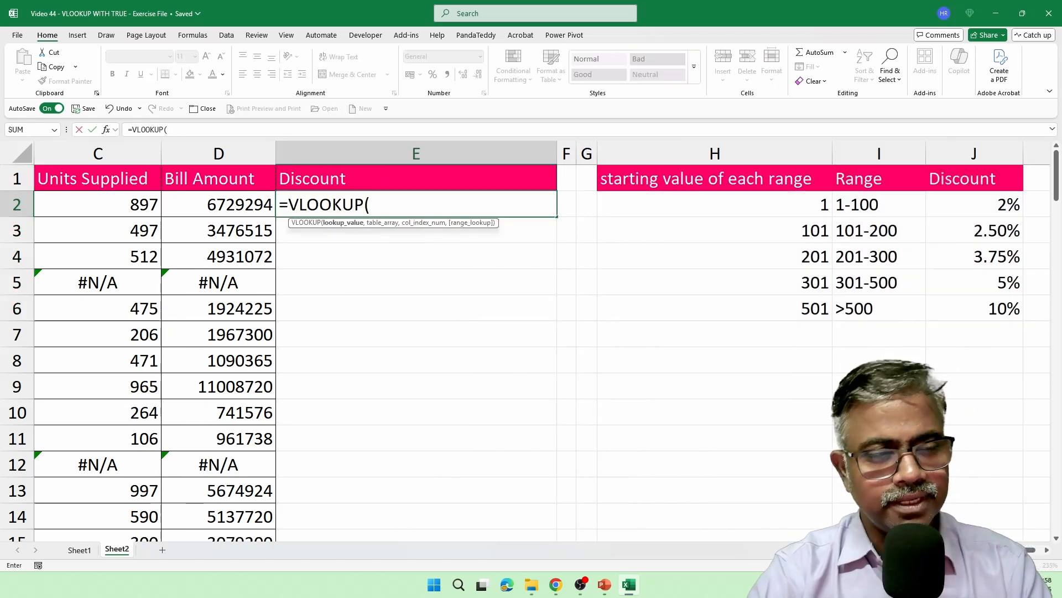
pyautogui.click(151, 209)
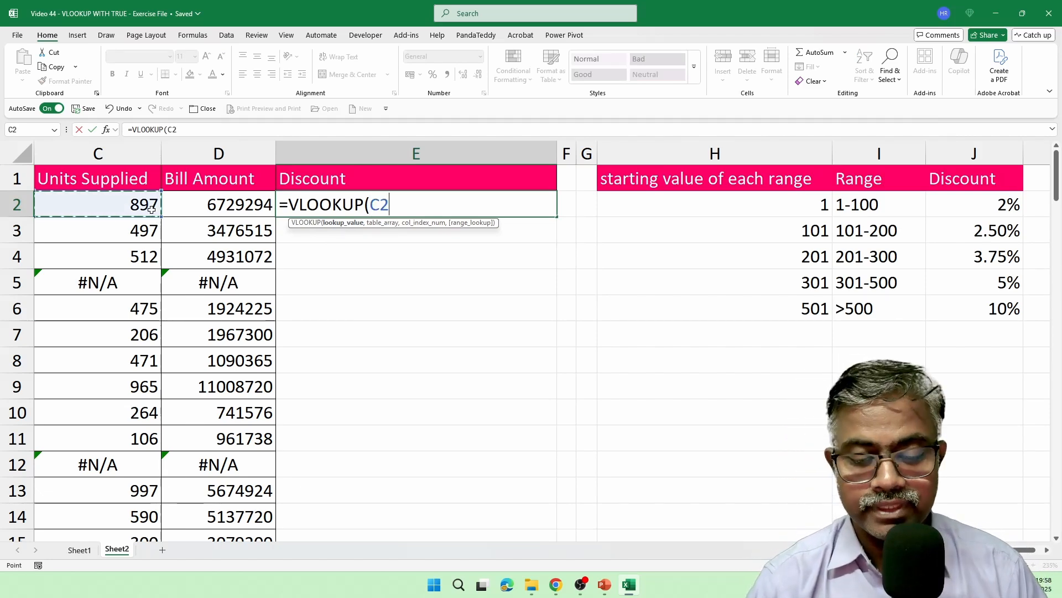
pyautogui.write(',')
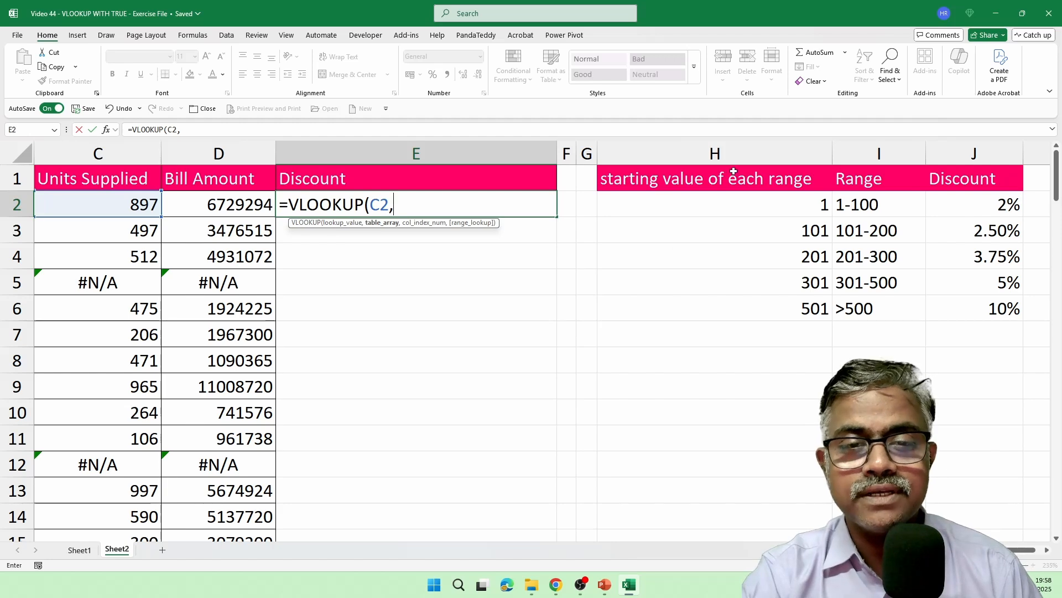
pyautogui.moveTo(735, 174); pyautogui.dragTo(987, 310)
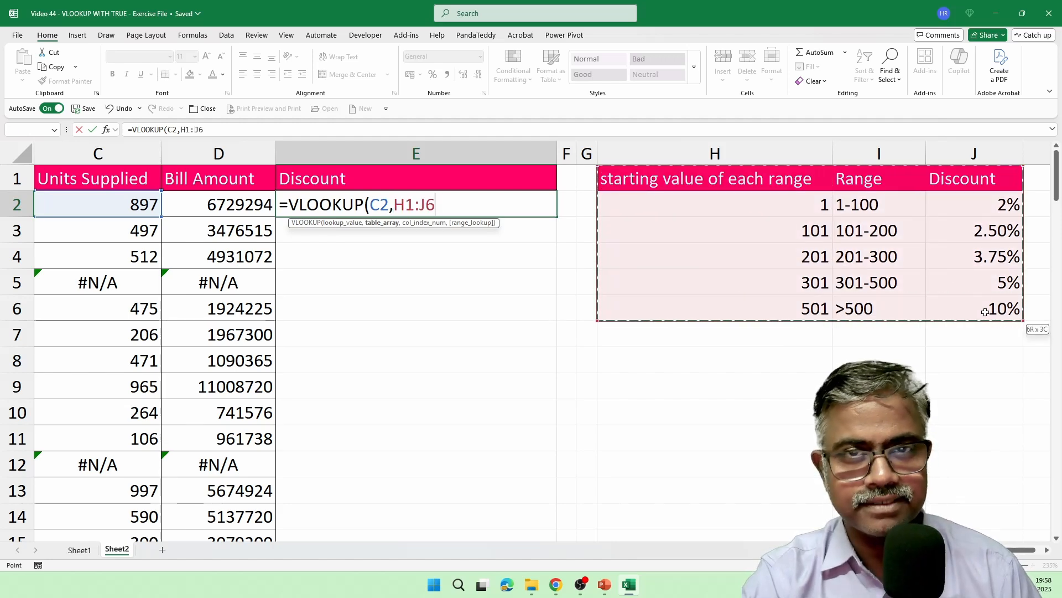
pyautogui.press('F4')
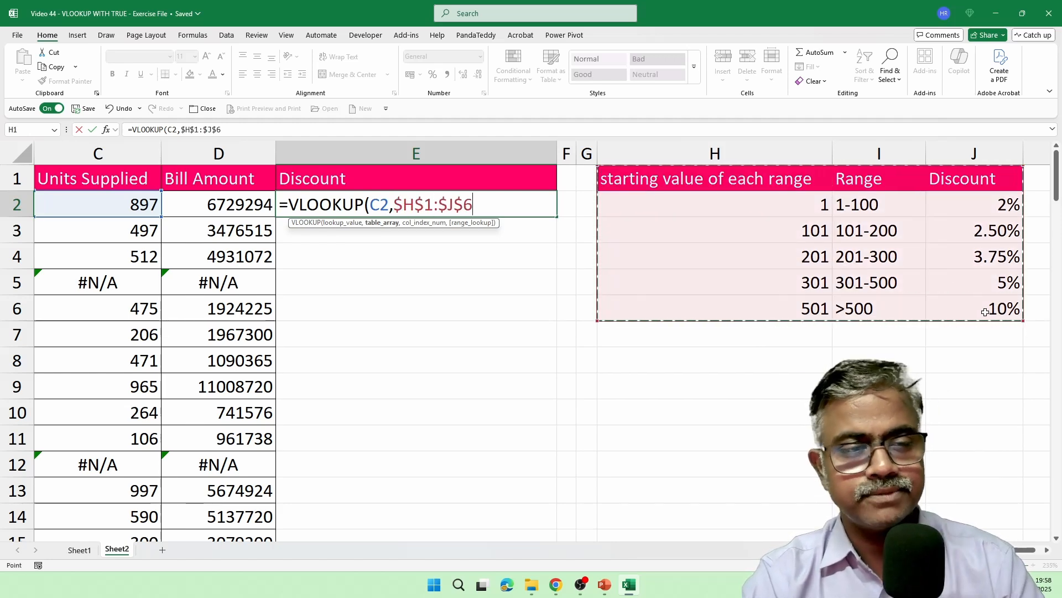
pyautogui.write(',')
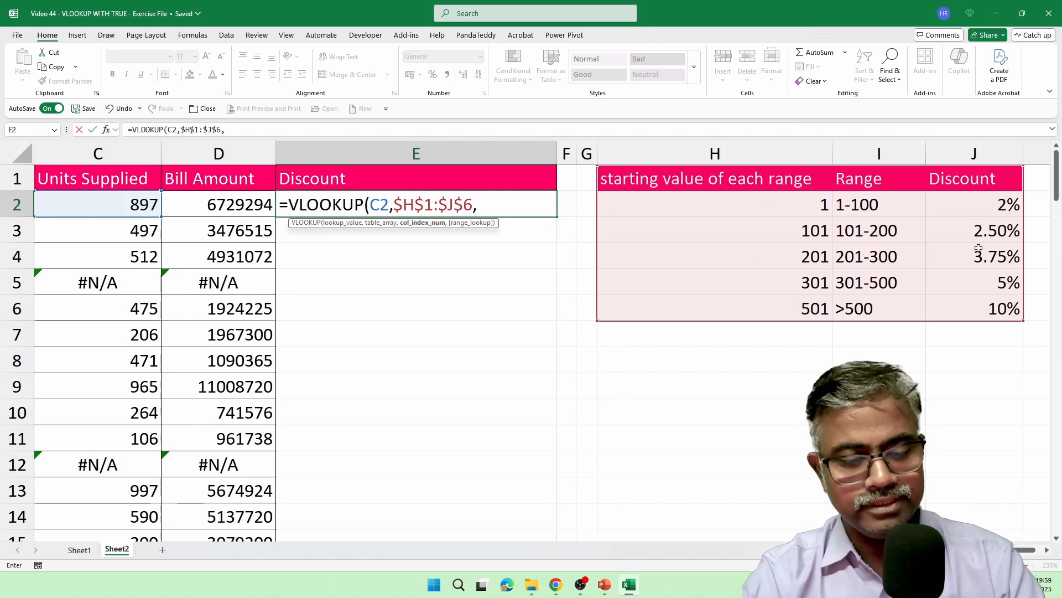
pyautogui.write('3,')
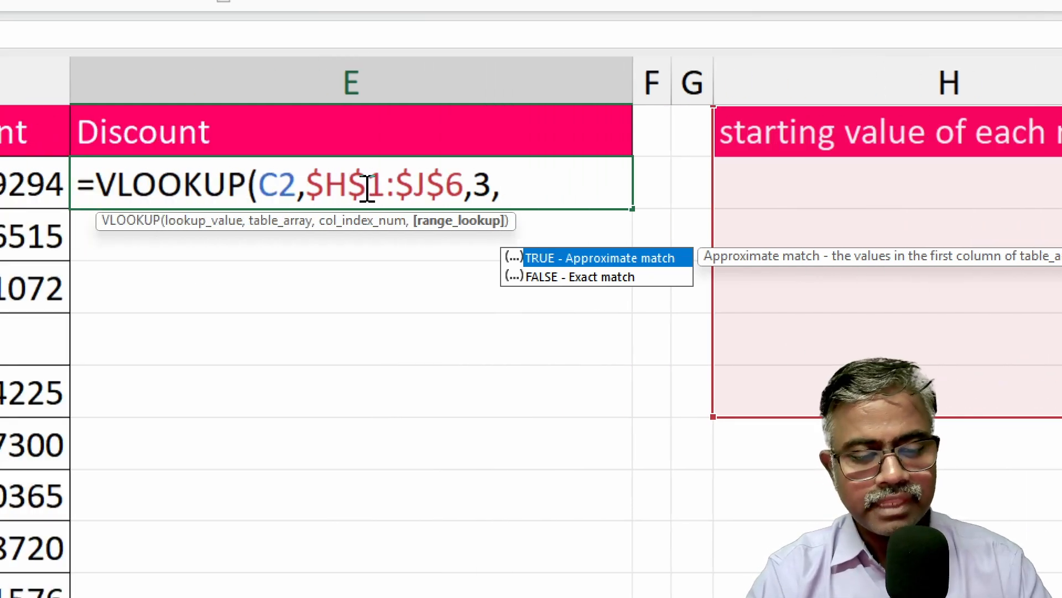
pyautogui.write('true')
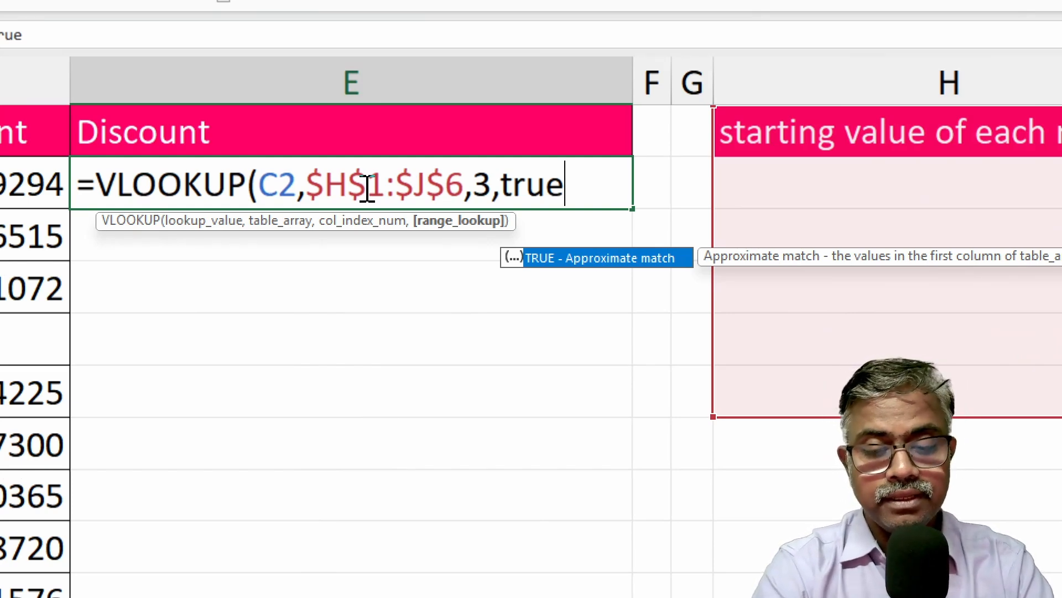
pyautogui.write(')')
pyautogui.press('Return')
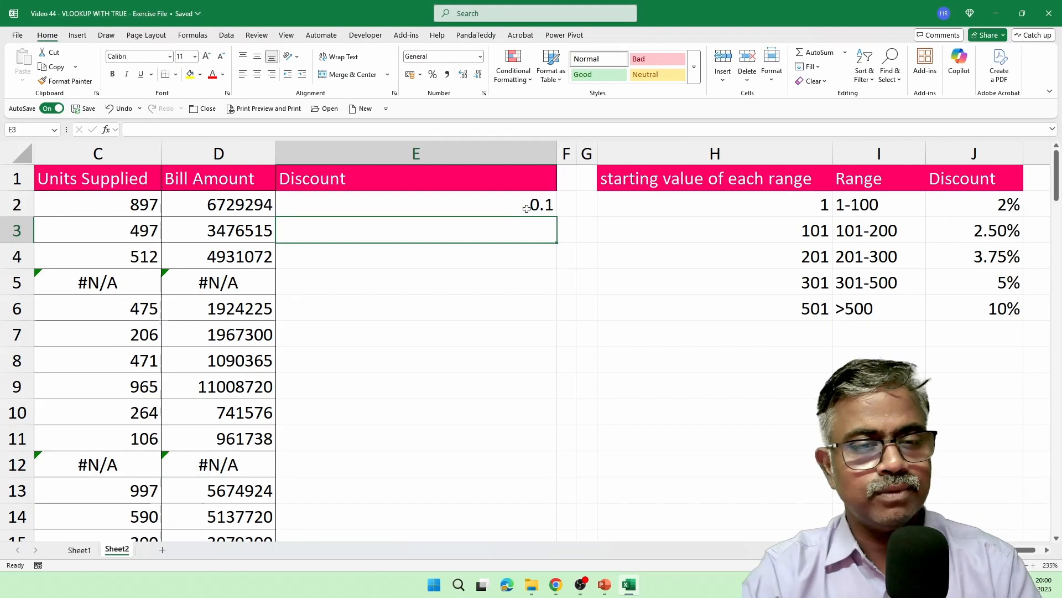
pyautogui.click(586, 193)
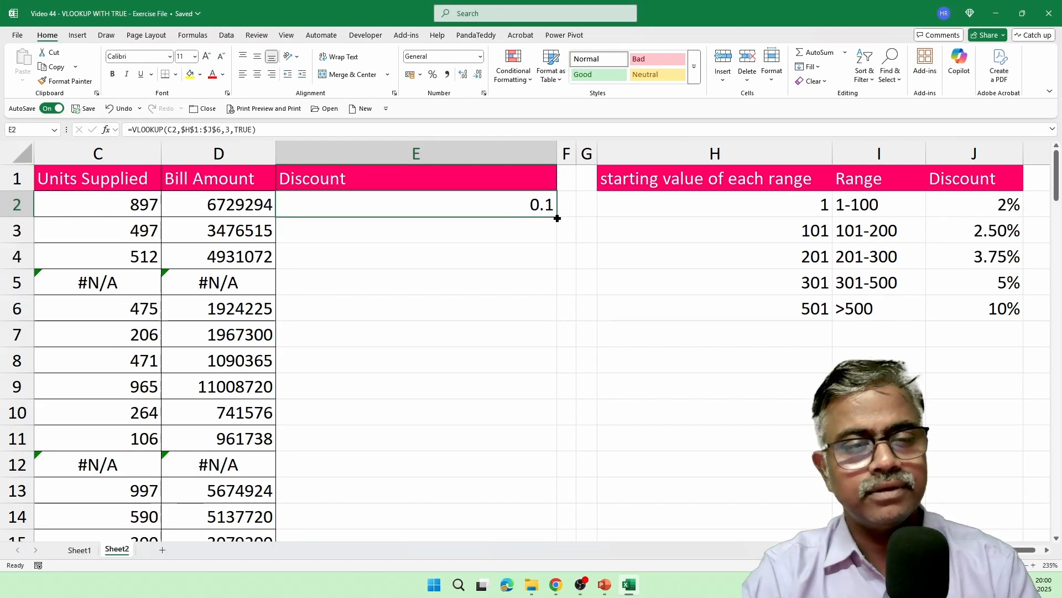
# - Fill the discount formula from E2 down the whole Discount column and format the results as percentages with two decimals
pyautogui.doubleClick(558, 218)
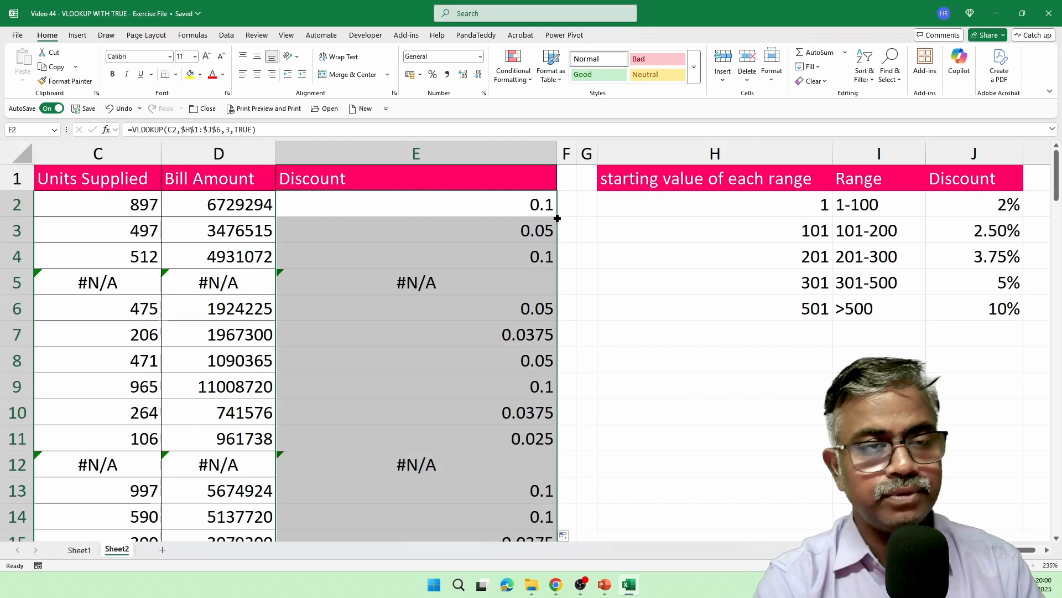
pyautogui.click(437, 83)
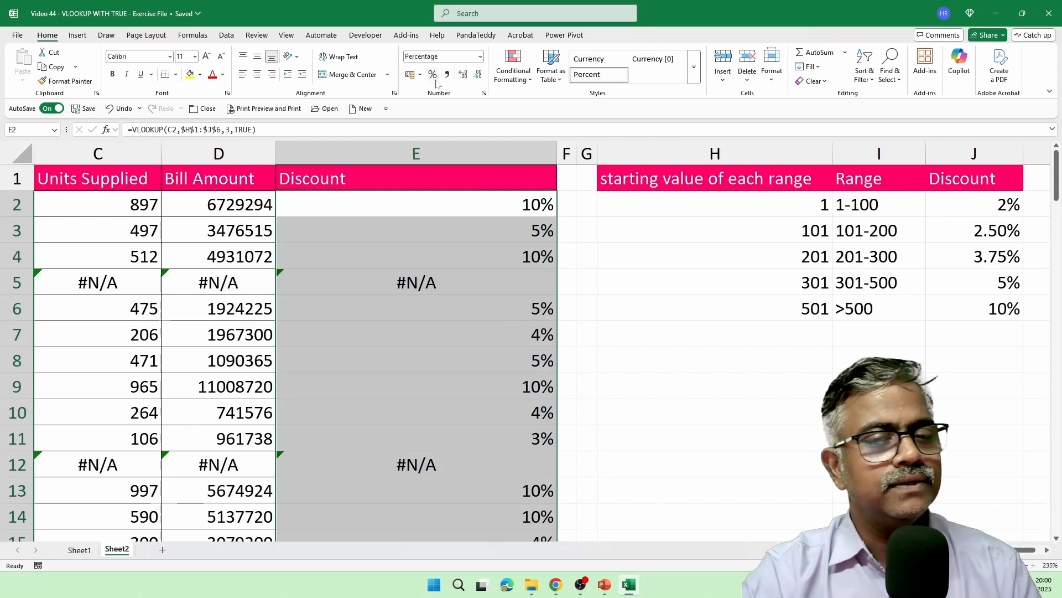
pyautogui.click(465, 76)
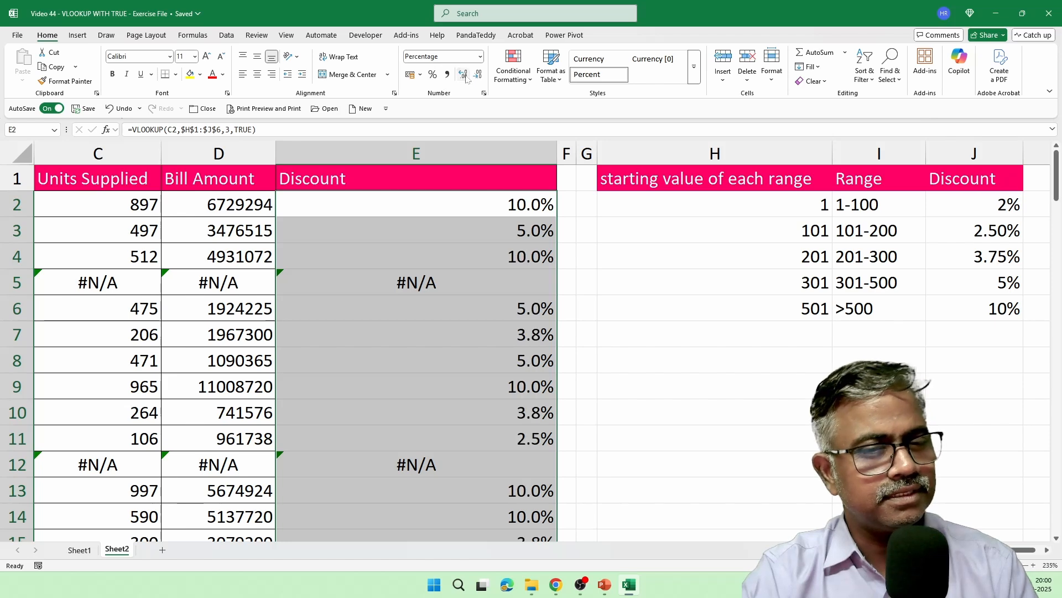
pyautogui.click(464, 77)
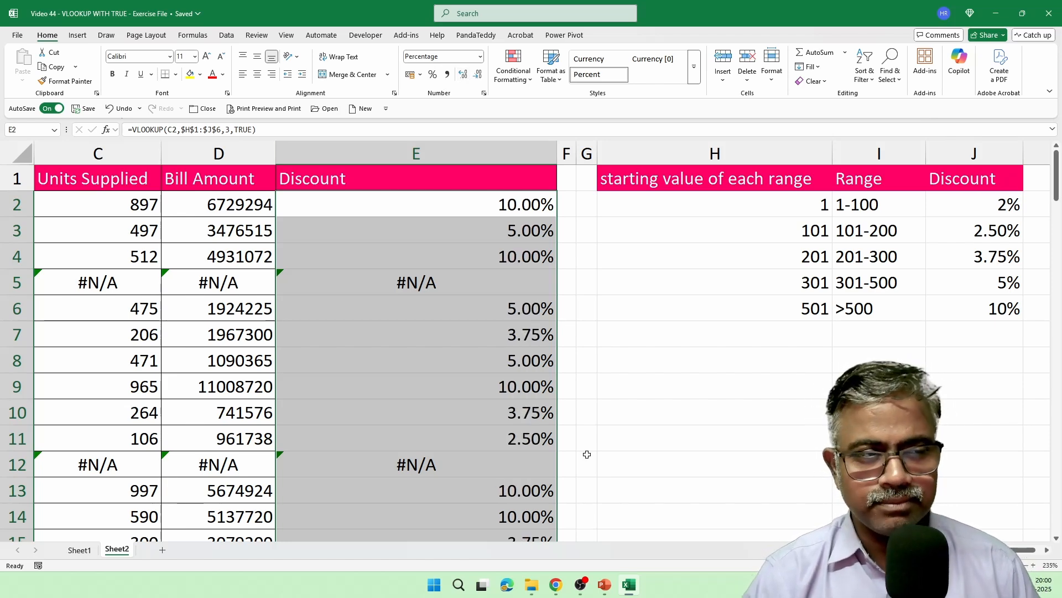
# - Check the VLOOKUP formula in E2 and enter the note "closer and lower match" in H8 below the range table
pyautogui.doubleClick(495, 209)
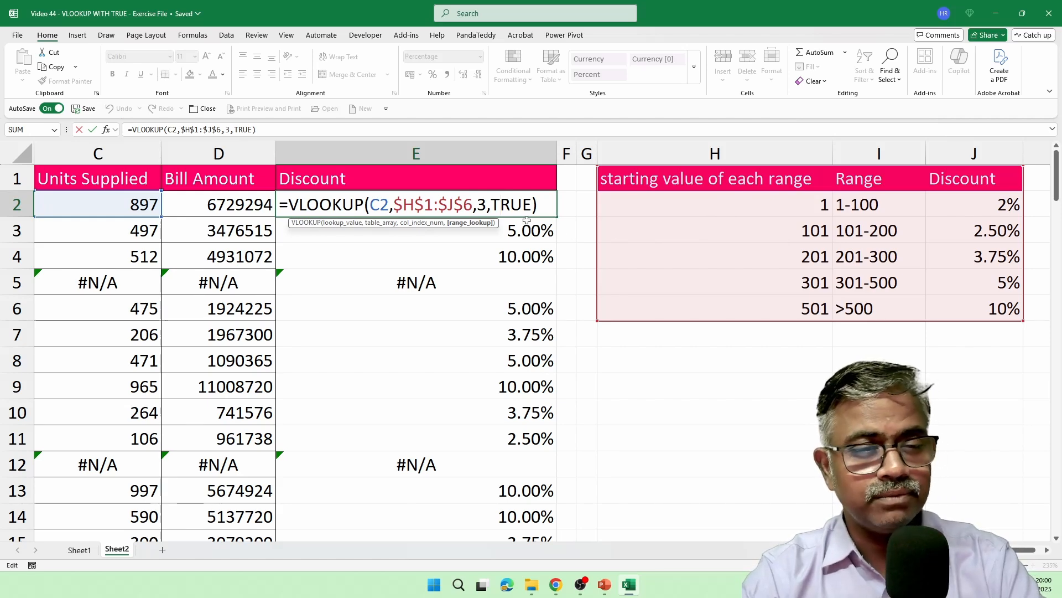
pyautogui.hotkey('ctrl', 'Return')
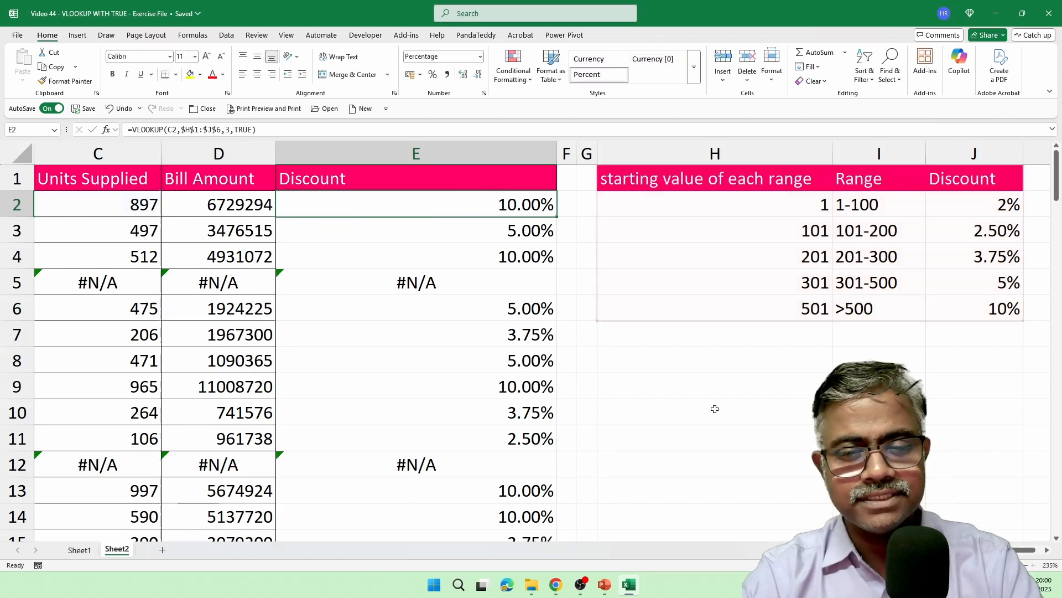
pyautogui.click(734, 371)
pyautogui.write('closer and ')
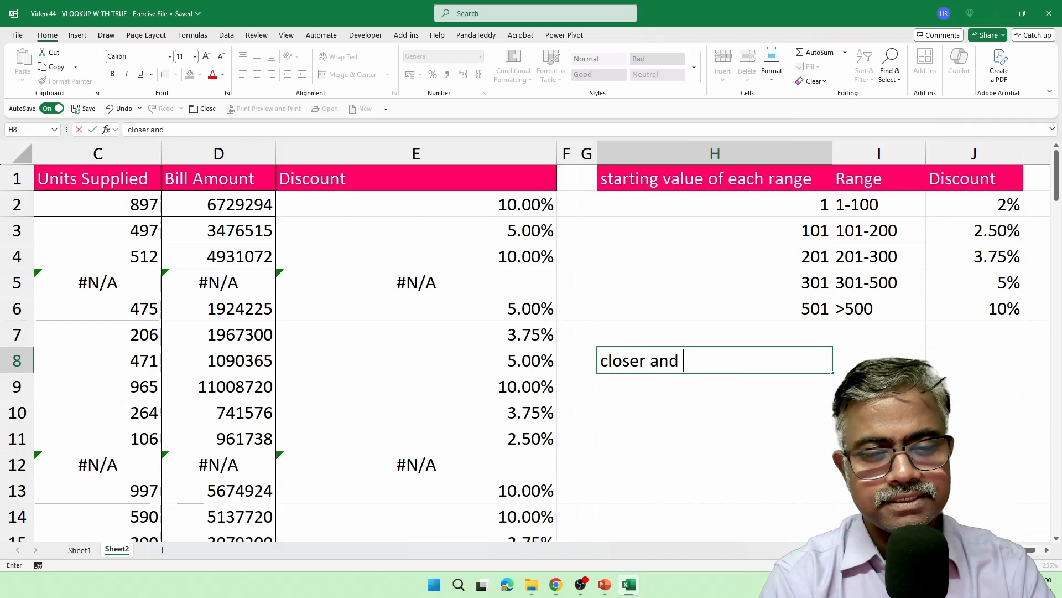
pyautogui.write('lower mat')
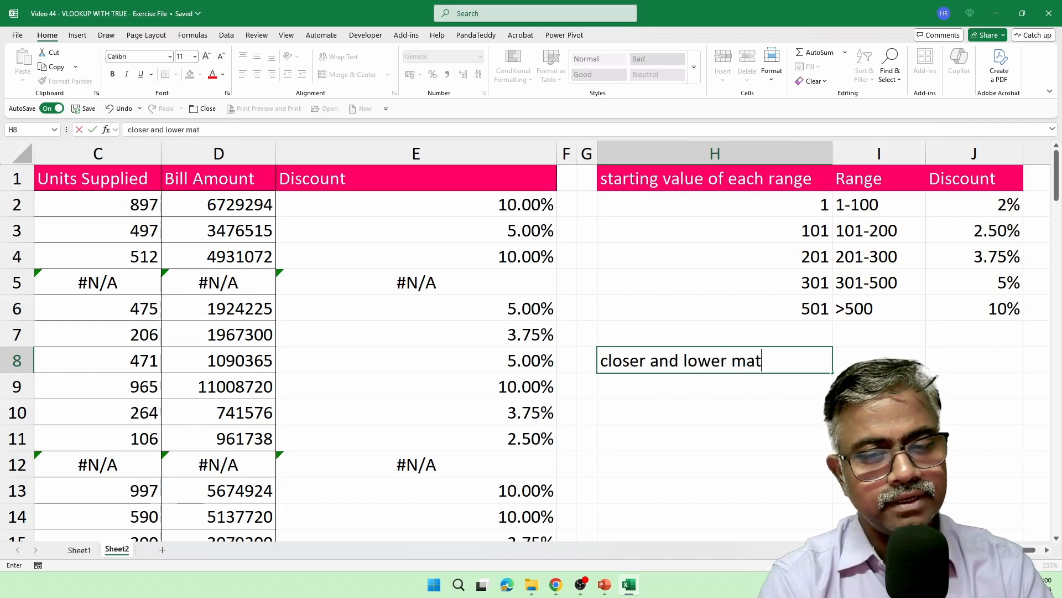
pyautogui.write('ch')
pyautogui.press('Return')
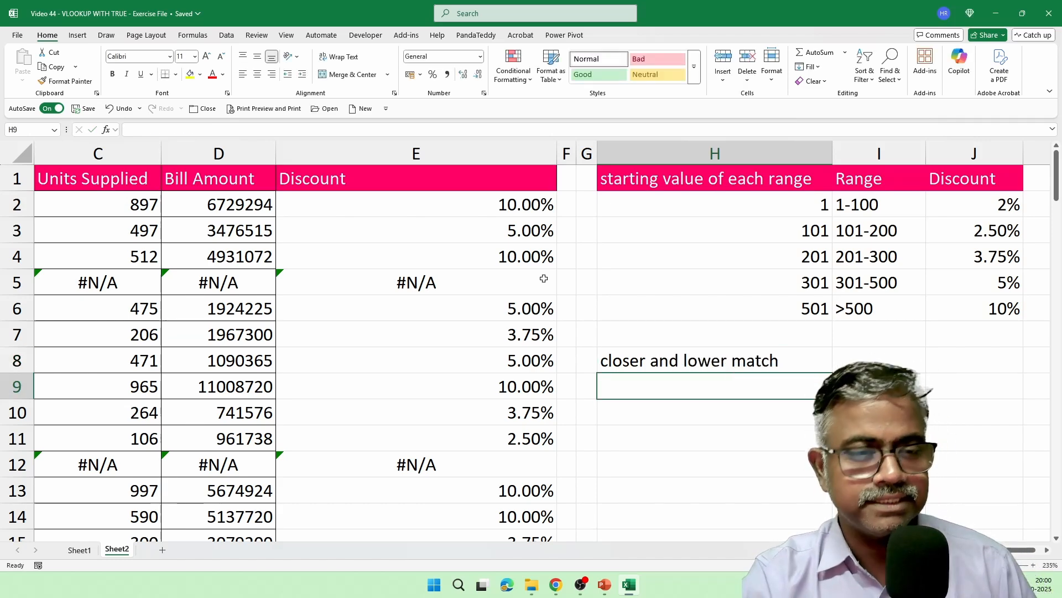
# - Examine the units supplied in C2 and the arguments of the discount lookup formula in E2
pyautogui.click(123, 205)
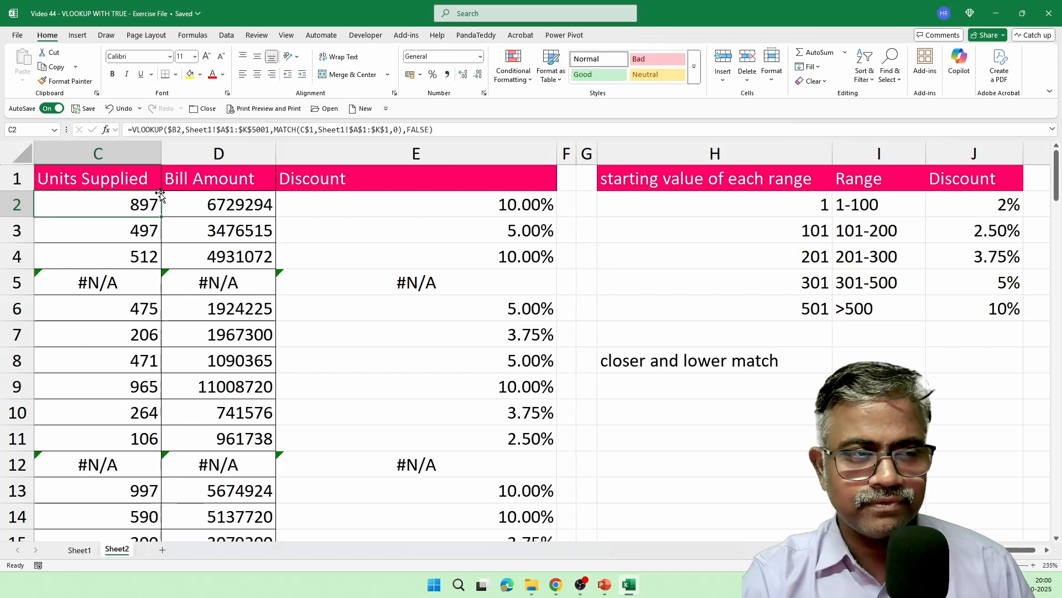
pyautogui.doubleClick(455, 203)
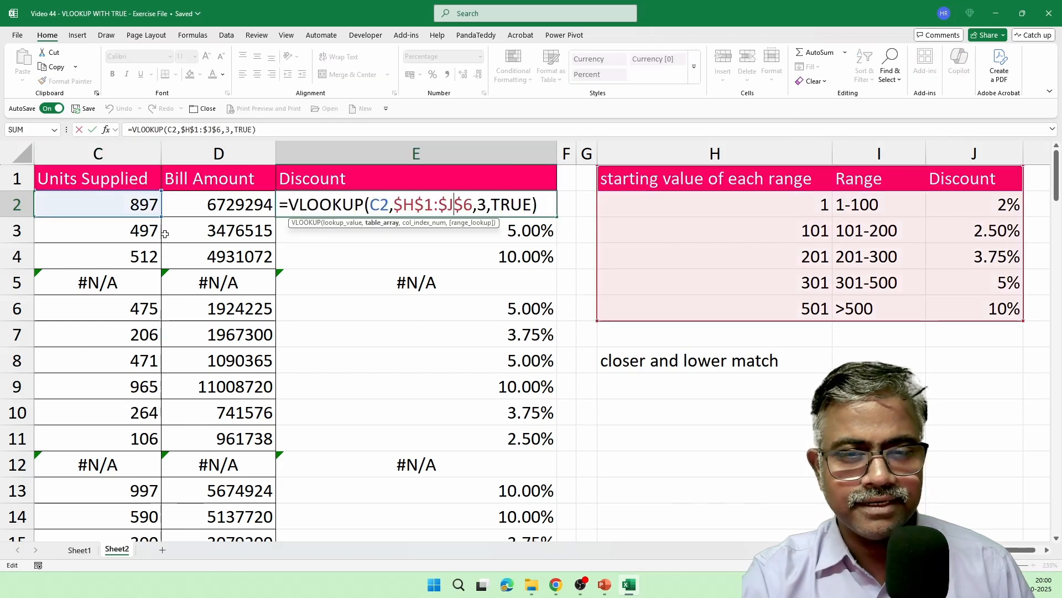